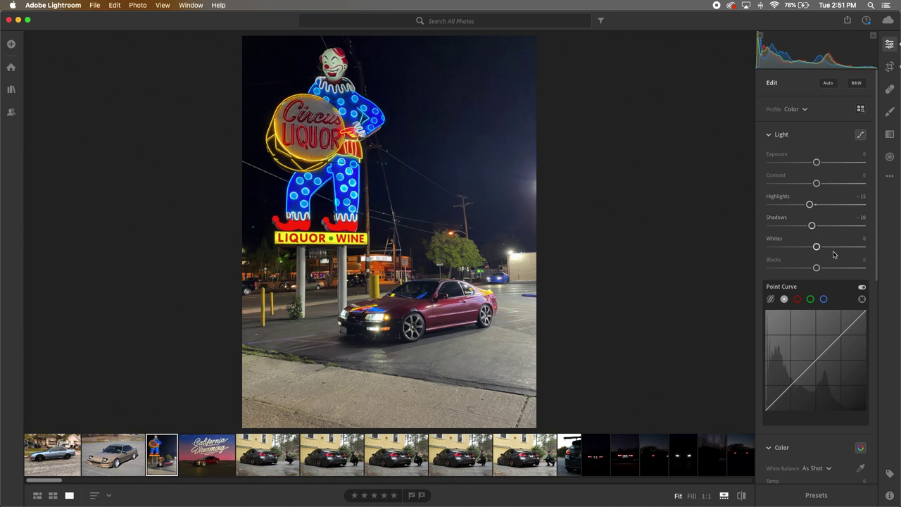
Set Contrast to -14 and Whites and Blacks to +21, and bend the point curve through about 35/25 and 79/74
mouse_move(816, 248)
mouse_down()
mouse_move(852, 253)
mouse_move(826, 248)
mouse_up()
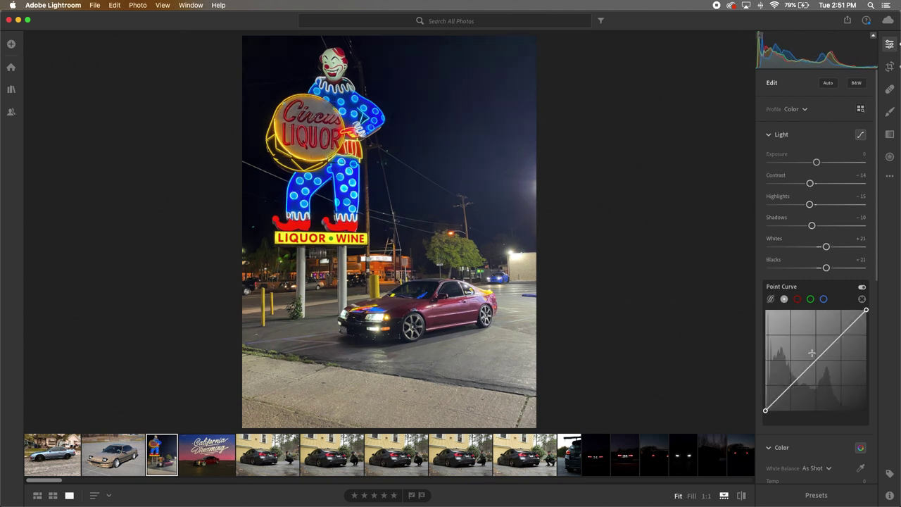
drag(816, 360, 800, 385)
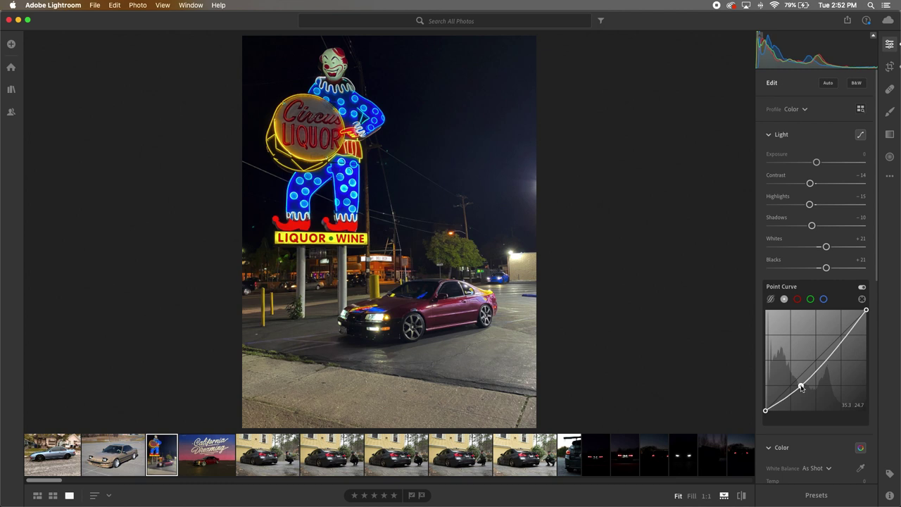
drag(843, 342, 846, 338)
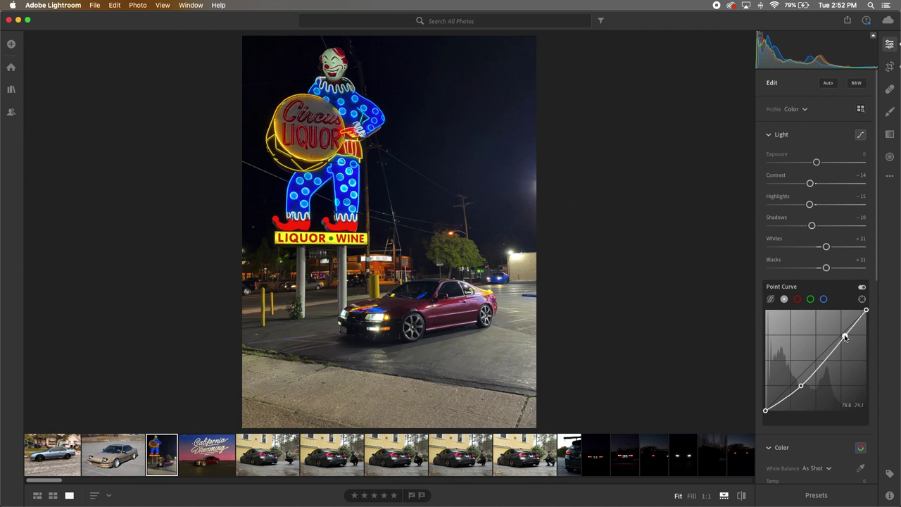
In the Color Mixer, set the magenta Saturation to +28 and Luminance to about -23, and adjust the magenta Hue slightly
scroll(845, 337, down, 10)
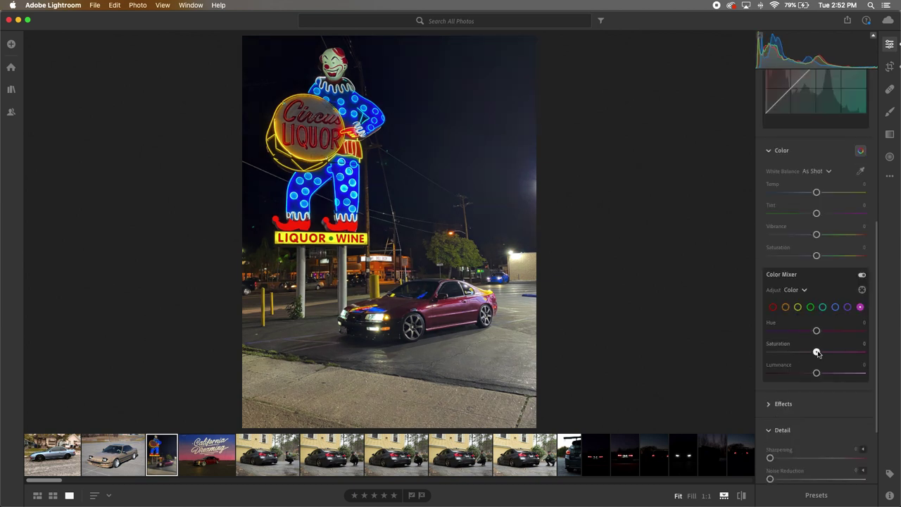
mouse_move(840, 352)
mouse_down()
mouse_move(781, 350)
mouse_move(845, 349)
mouse_up()
mouse_move(818, 376)
mouse_down()
mouse_move(841, 375)
mouse_move(795, 374)
mouse_move(840, 373)
mouse_move(812, 374)
mouse_up()
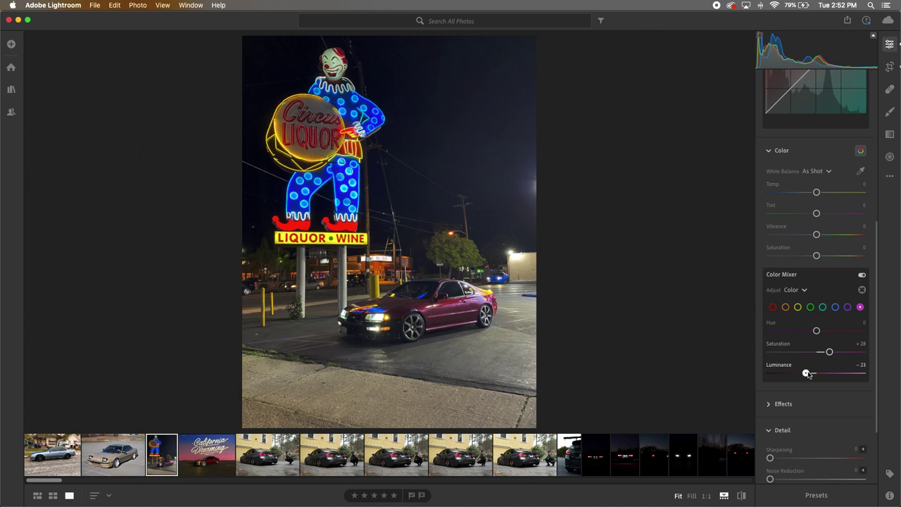
mouse_move(816, 330)
mouse_down()
mouse_move(841, 332)
mouse_move(817, 332)
mouse_up()
In the Color Mixer, set the orange Saturation to +14 and Luminance to -27
click(785, 307)
mouse_move(817, 353)
mouse_down()
mouse_move(835, 353)
mouse_move(777, 360)
mouse_move(826, 365)
mouse_up()
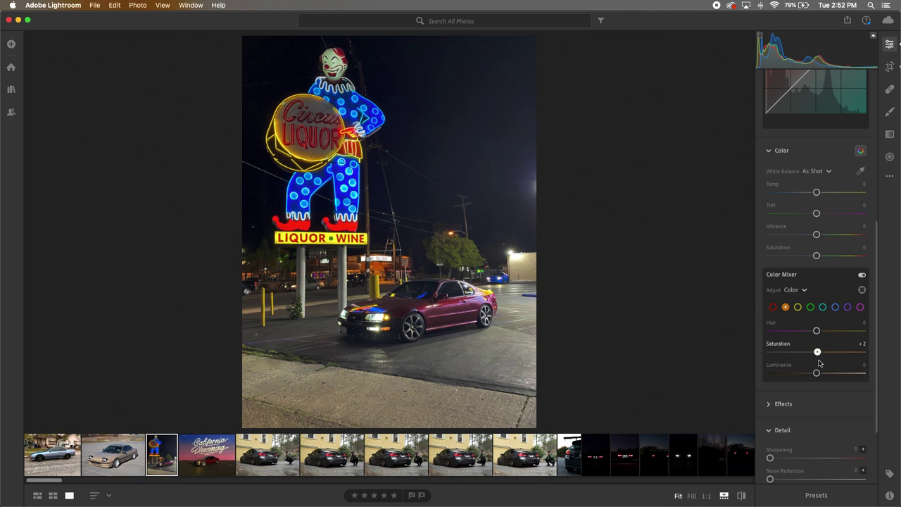
drag(817, 376, 846, 378)
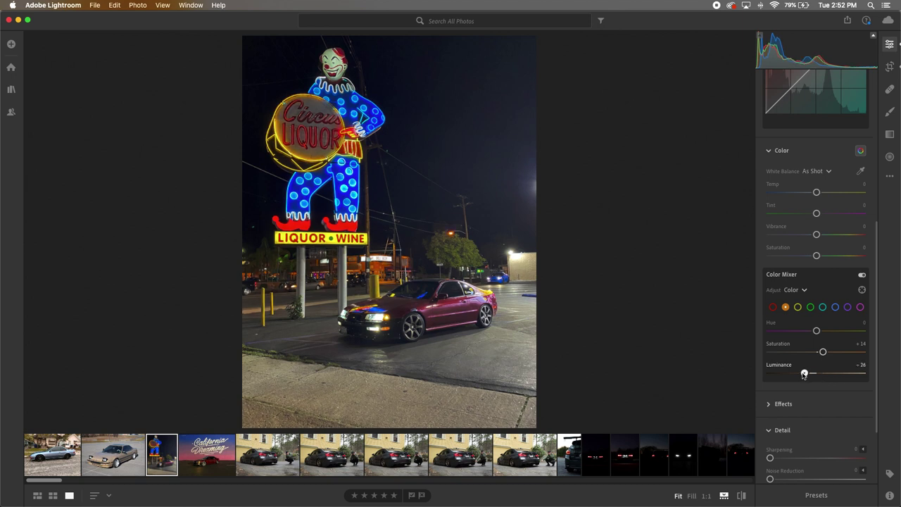
mouse_move(805, 373)
mouse_down()
mouse_move(791, 373)
mouse_move(807, 373)
mouse_up()
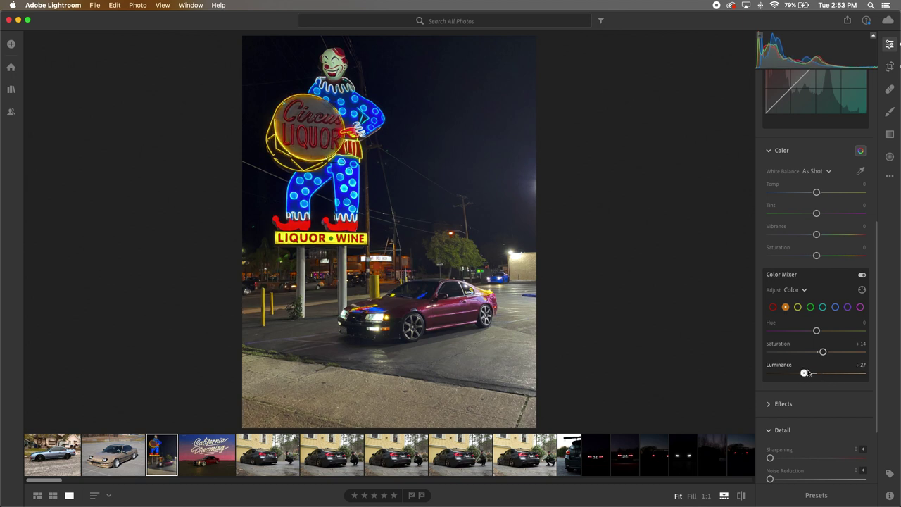
Draw a radial gradient over the parked car, and resize, tilt and position it to fit the car closely
scroll(789, 392, down, 3)
scroll(790, 392, up, 2)
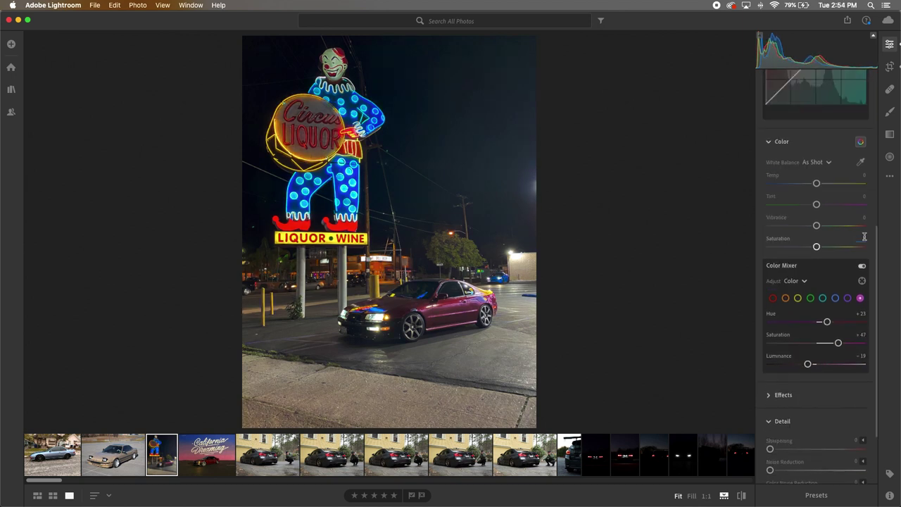
click(889, 157)
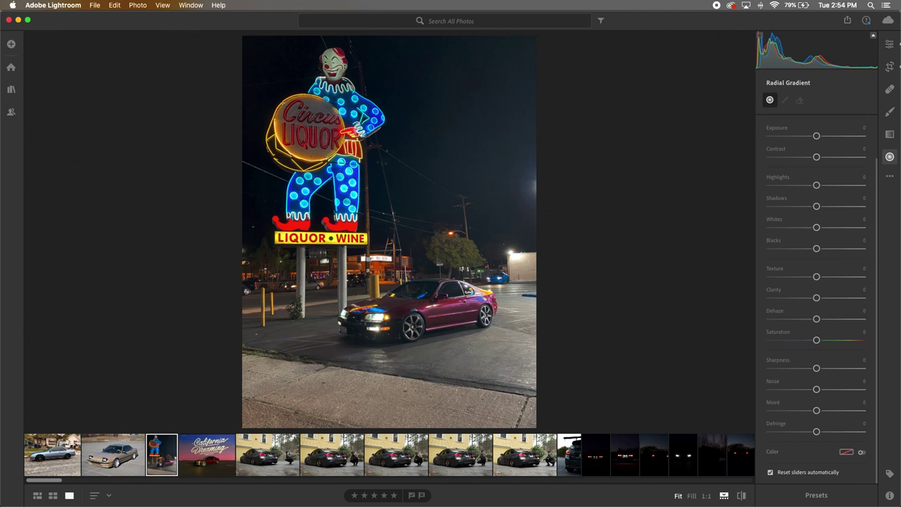
drag(364, 319, 441, 310)
drag(314, 303, 316, 324)
drag(421, 327, 422, 341)
drag(425, 304, 429, 306)
drag(516, 291, 508, 289)
drag(425, 343, 430, 348)
drag(422, 312, 436, 317)
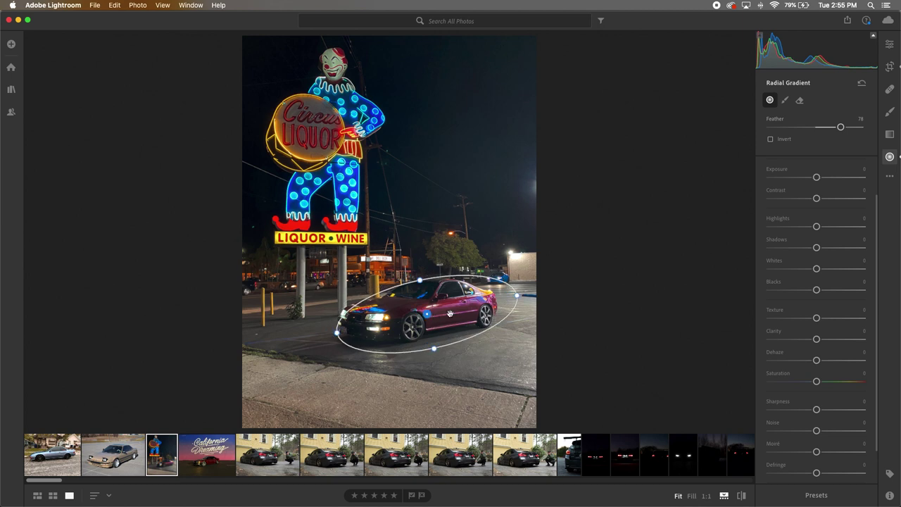
Set the car gradient's Highlights to +31 and Exposure to +0.24, and lower its Shadows
drag(817, 226, 830, 226)
drag(817, 178, 822, 185)
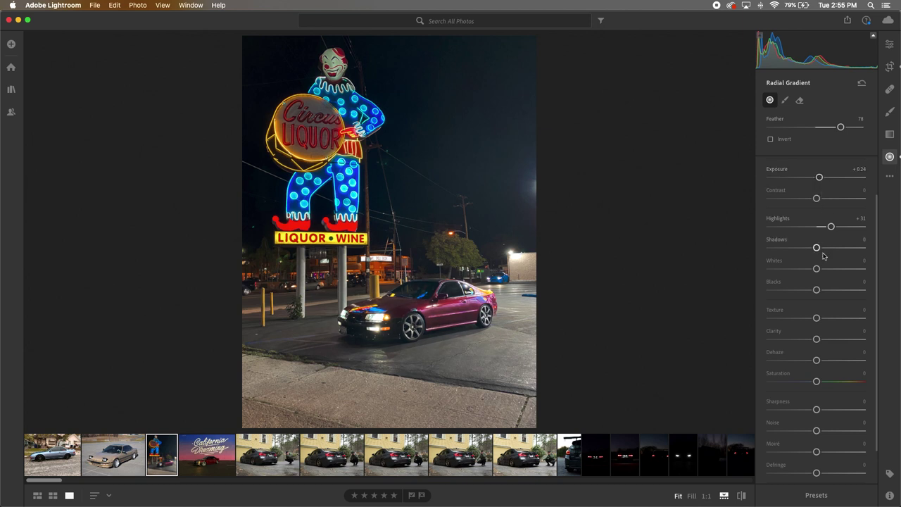
drag(817, 250, 795, 252)
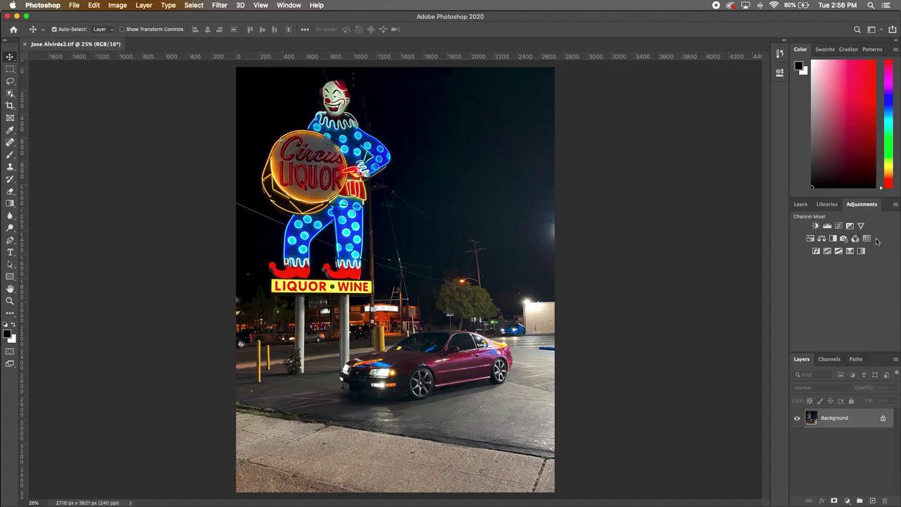
Switch to Photoshop, add a Color Lookup adjustment layer using 2Strip.cube, and try its opacity at 20% and 50%
click(867, 238)
click(699, 103)
click(699, 102)
key(Return)
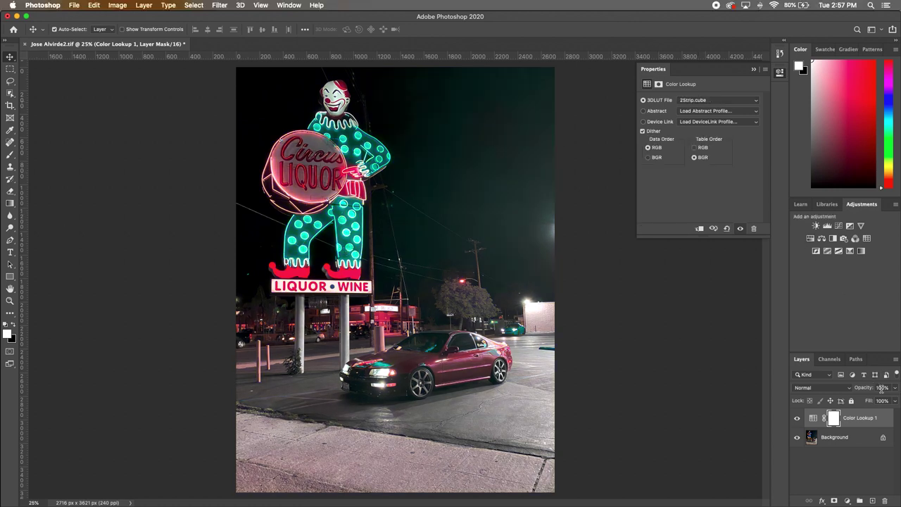
text(20)
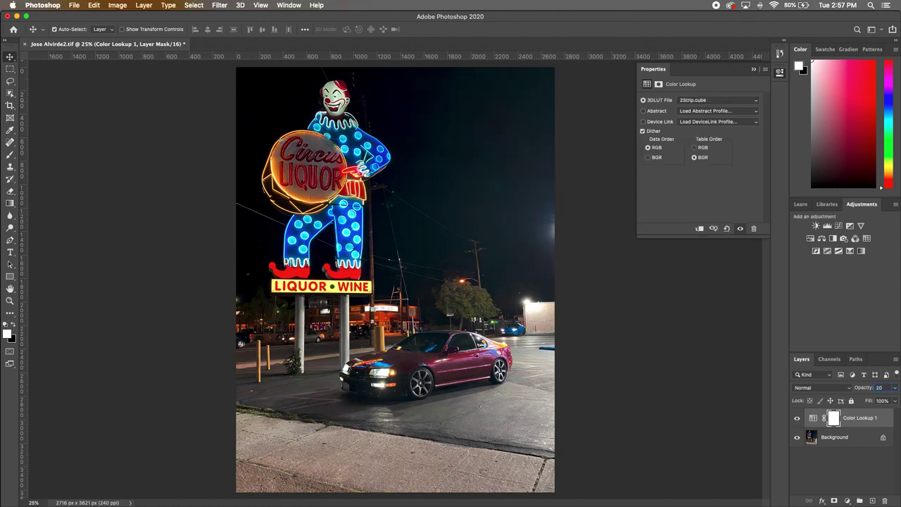
text(50)
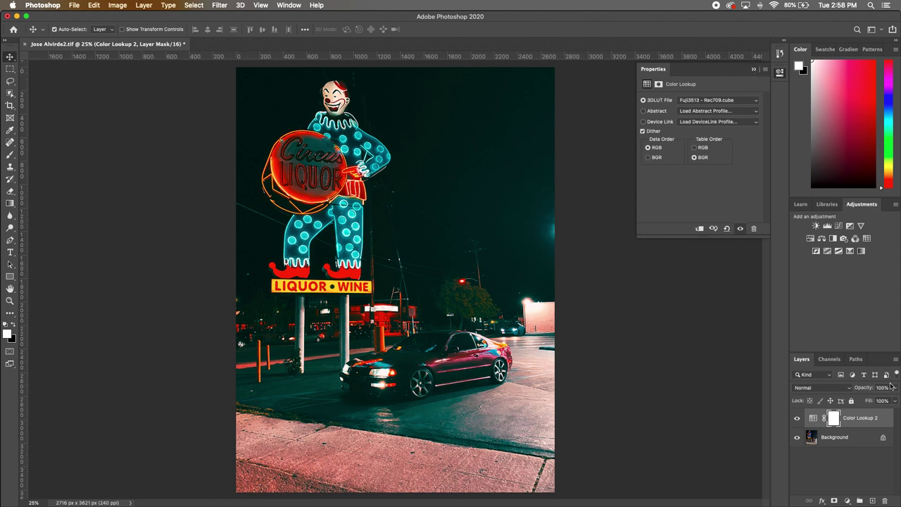
Try the Fuji3513 - Rec709.cube Color Lookup layer at 0% and 30% opacity, and clear the opacity value
text(0)
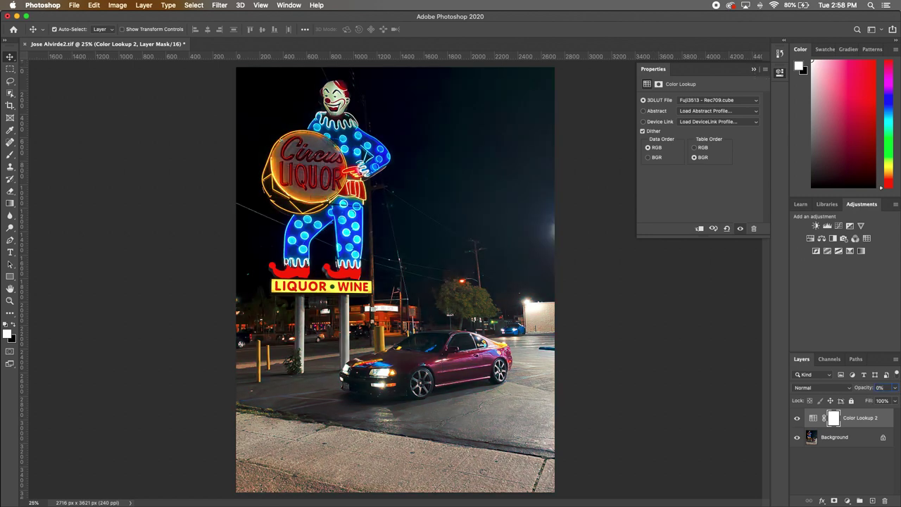
key(BackSpace)
key(BackSpace)
key(BackSpace)
key(BackSpace)
text(30)
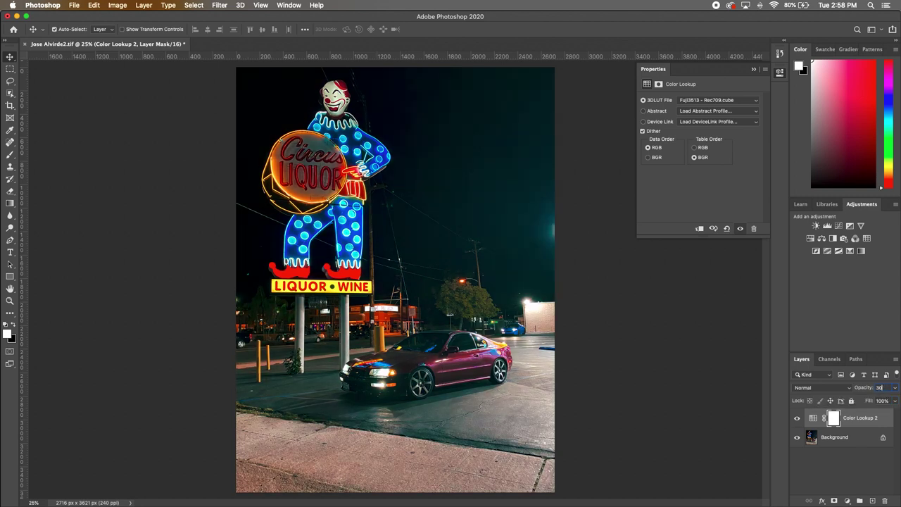
key(BackSpace)
key(BackSpace)
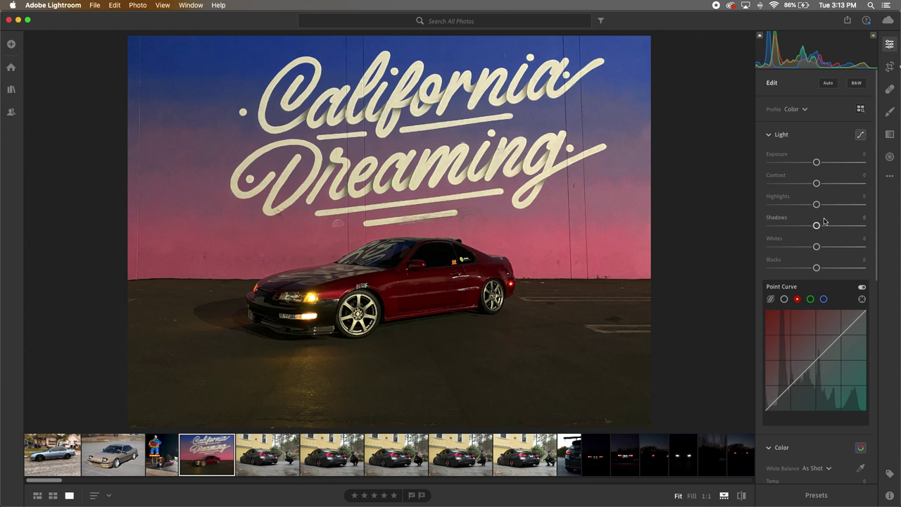
Switch to Lightroom and place a tilted radial gradient closely around the red car in the California Dreaming photo
mouse_move(826, 206)
mouse_down()
mouse_move(855, 205)
mouse_move(818, 205)
mouse_up()
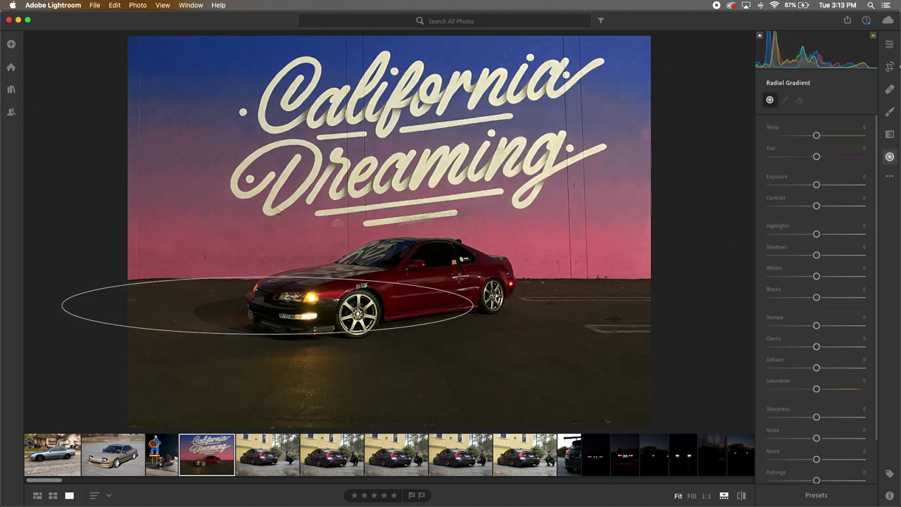
drag(501, 304, 400, 258)
drag(268, 305, 378, 286)
drag(234, 283, 237, 299)
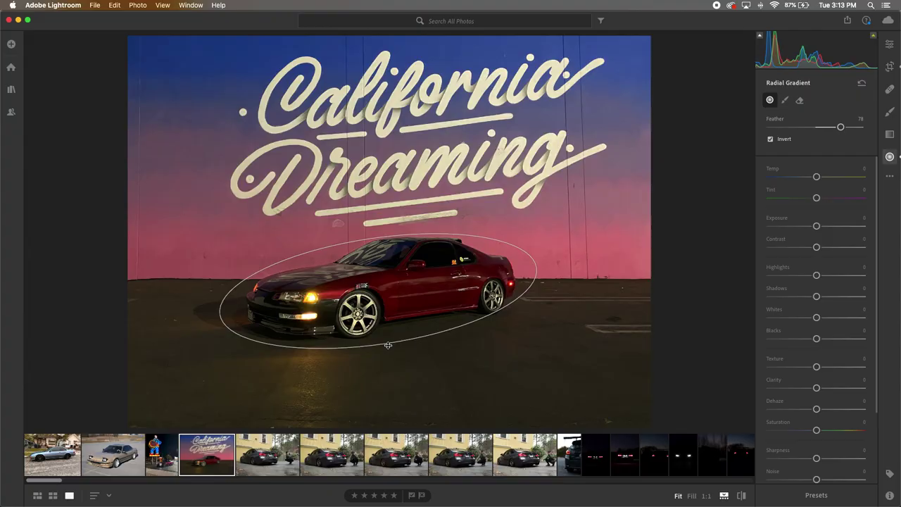
drag(390, 344, 390, 347)
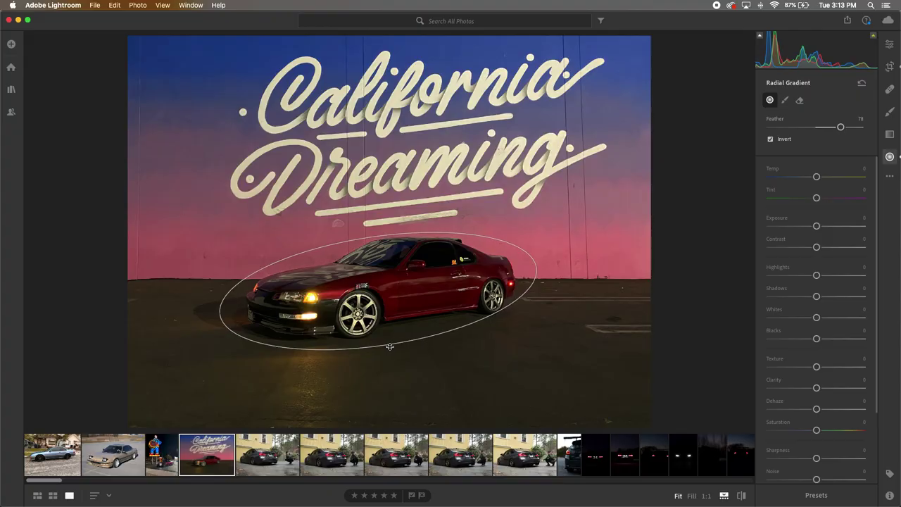
drag(403, 316, 409, 315)
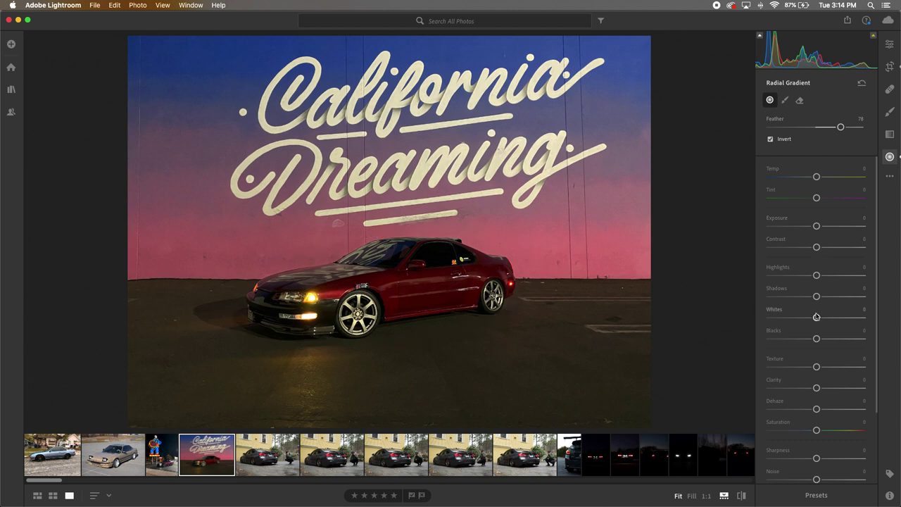
Turn off Invert and set the gradient's Exposure to +0.40, Highlights to +25, Shadows and Whites to +13, and Feather to 75, lowering Blacks slightly
mouse_move(829, 276)
mouse_down()
mouse_move(852, 275)
mouse_move(825, 276)
mouse_up()
click(770, 140)
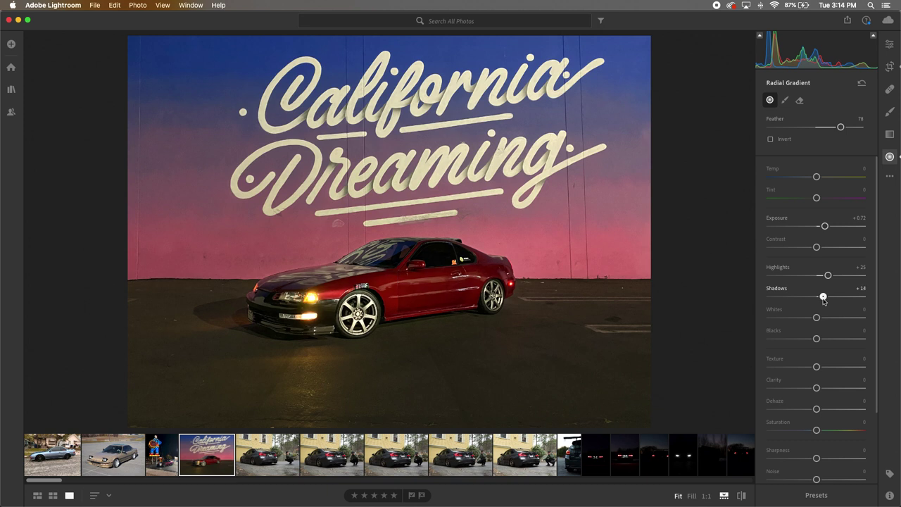
drag(816, 319, 833, 322)
drag(806, 339, 812, 339)
mouse_move(840, 126)
mouse_down()
mouse_move(858, 127)
mouse_move(755, 129)
mouse_move(854, 135)
mouse_up()
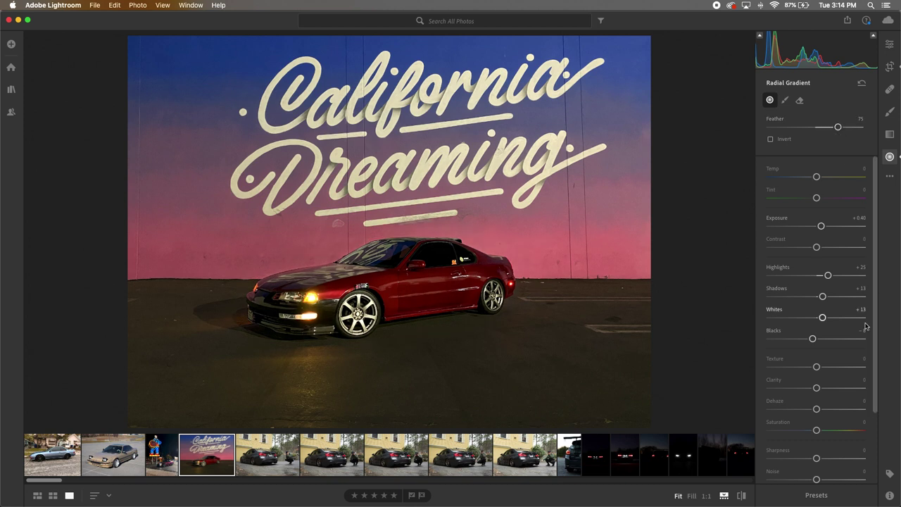
Return to the whole-photo edit settings and set Highlights to +25
click(890, 45)
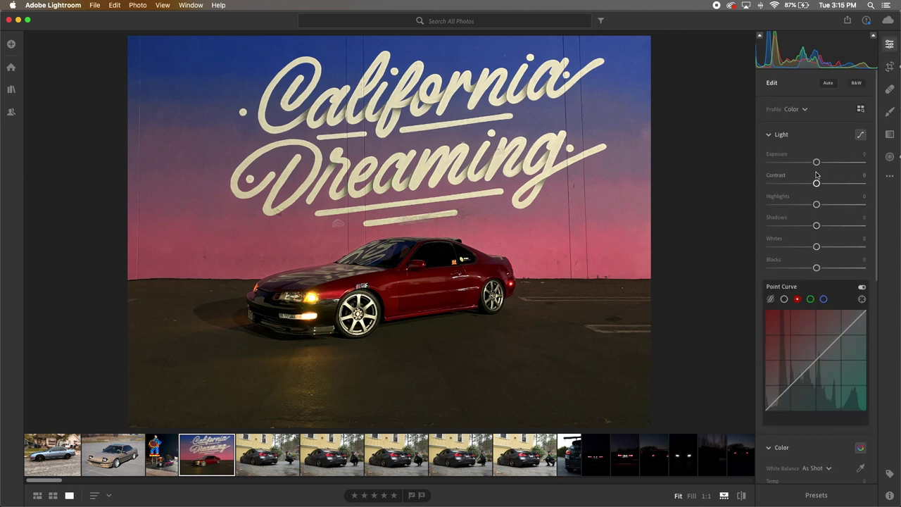
mouse_move(815, 204)
mouse_down()
mouse_move(835, 204)
mouse_move(808, 209)
mouse_move(837, 202)
mouse_move(827, 204)
mouse_up()
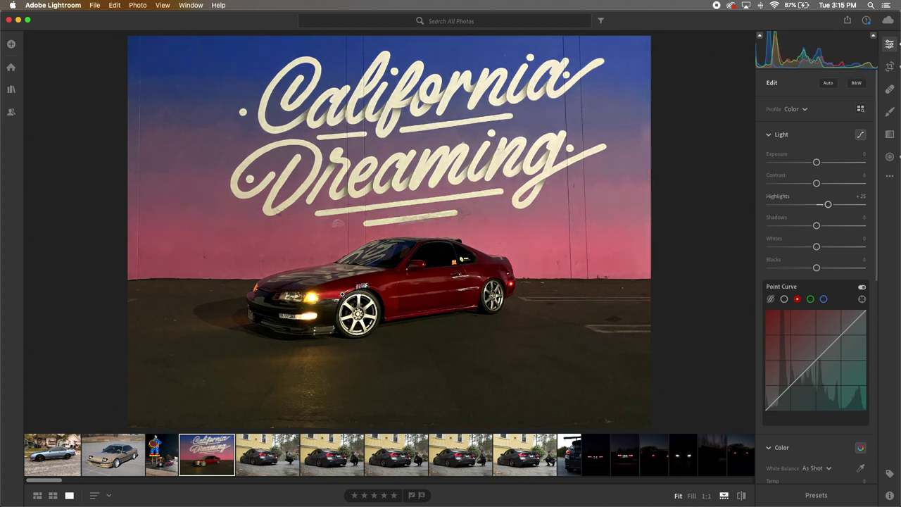